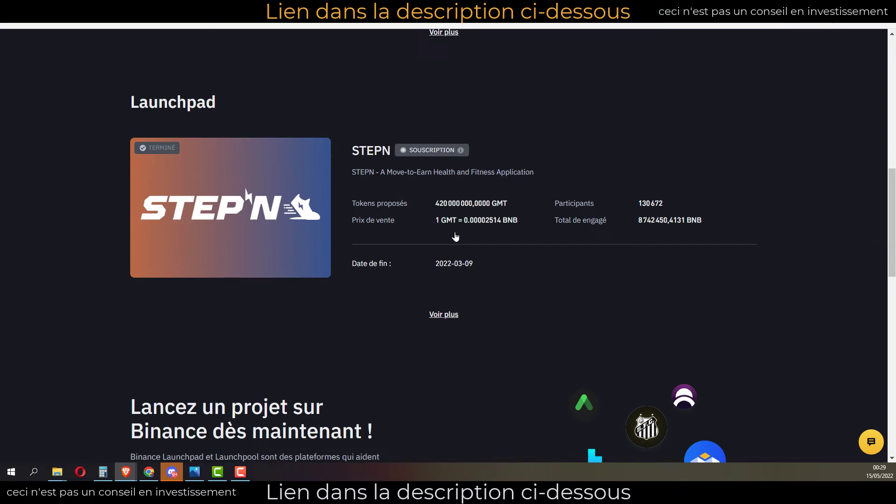
- Examine the Launchpool GAL pools, the STEPN Launchpad offer and the project launch information on the Binance launch platform page
{"action": "scroll", "coordinate": [444, 275], "scroll_direction": "down", "scroll_amount": 10}
{"action": "scroll", "coordinate": [444, 275], "scroll_direction": "up", "scroll_amount": 10}
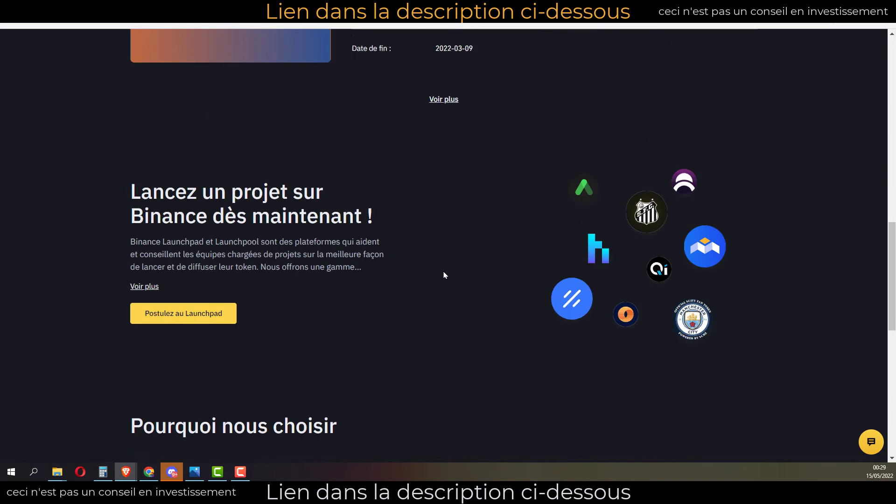
{"action": "scroll", "coordinate": [352, 301], "scroll_direction": "up", "scroll_amount": 2}
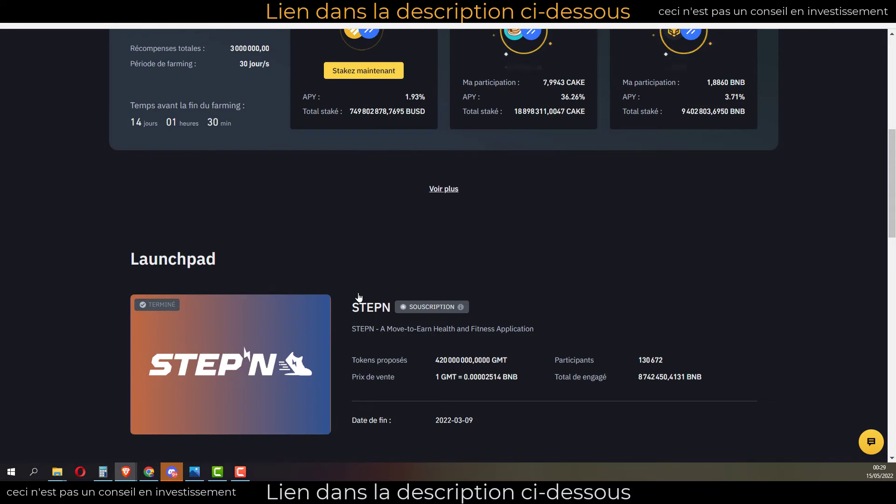
{"action": "scroll", "coordinate": [357, 290], "scroll_direction": "up", "scroll_amount": 3}
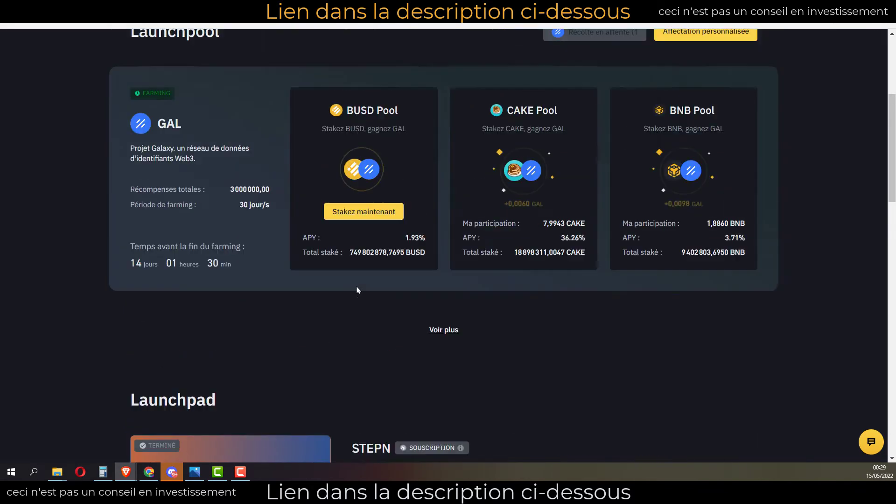
{"action": "scroll", "coordinate": [358, 290], "scroll_direction": "down", "scroll_amount": 4}
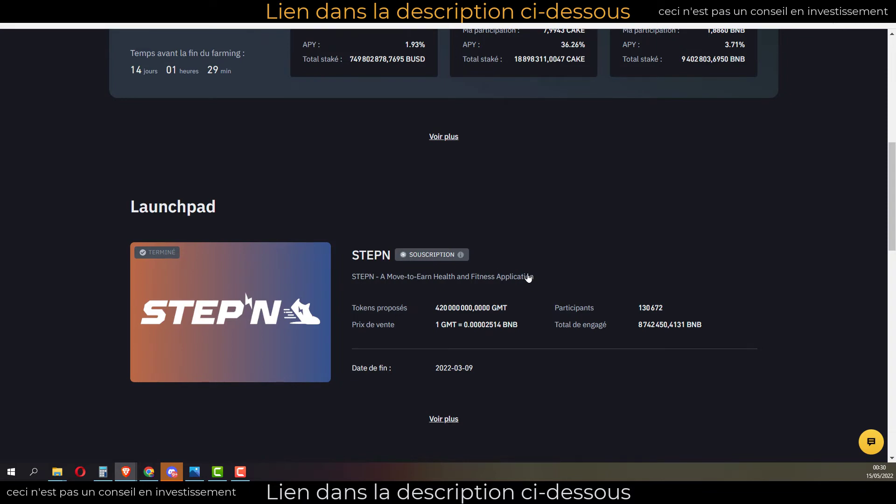
{"action": "scroll", "coordinate": [415, 272], "scroll_direction": "up", "scroll_amount": 4}
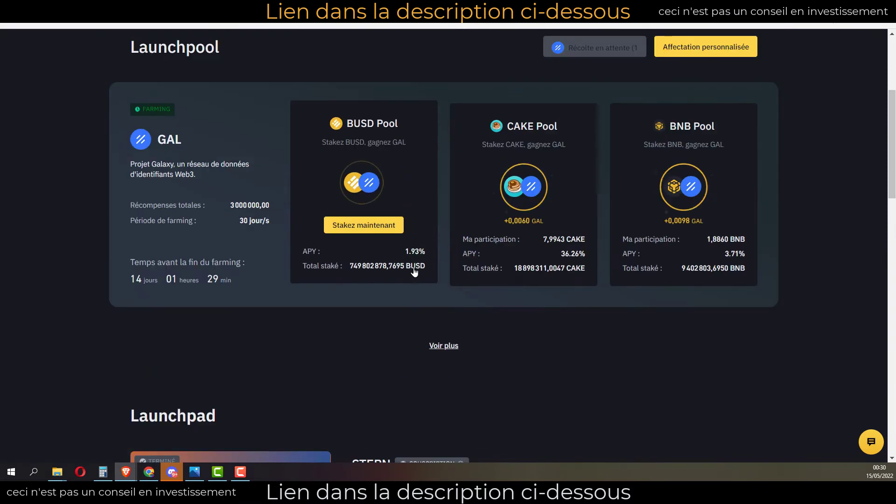
{"action": "scroll", "coordinate": [277, 344], "scroll_direction": "down", "scroll_amount": 2}
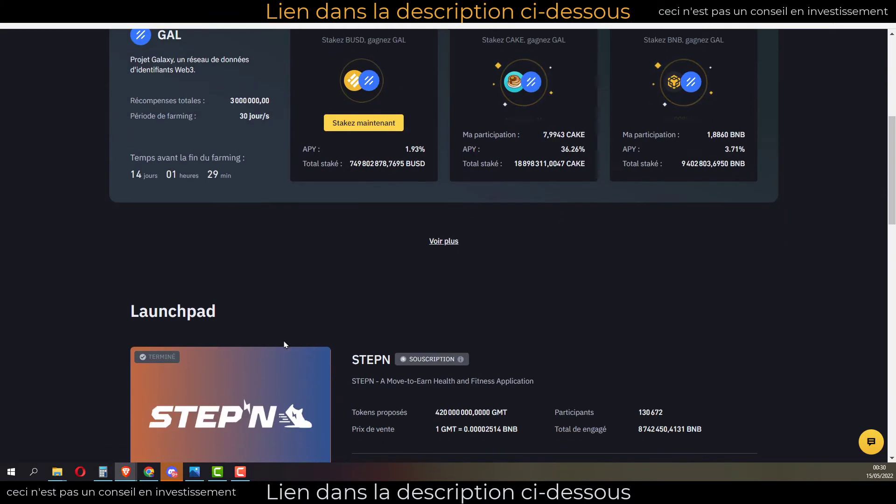
{"action": "scroll", "coordinate": [491, 395], "scroll_direction": "up", "scroll_amount": 4}
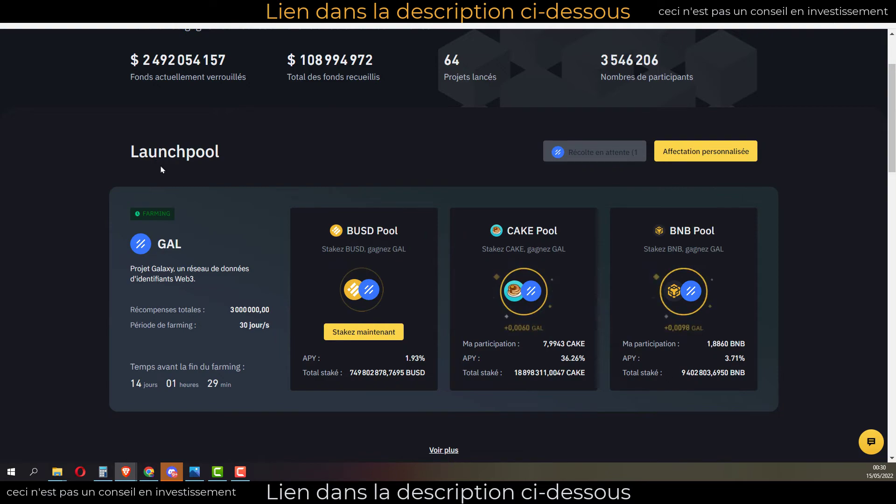
{"action": "scroll", "coordinate": [264, 342], "scroll_direction": "down", "scroll_amount": 10}
{"action": "scroll", "coordinate": [263, 342], "scroll_direction": "down", "scroll_amount": 5}
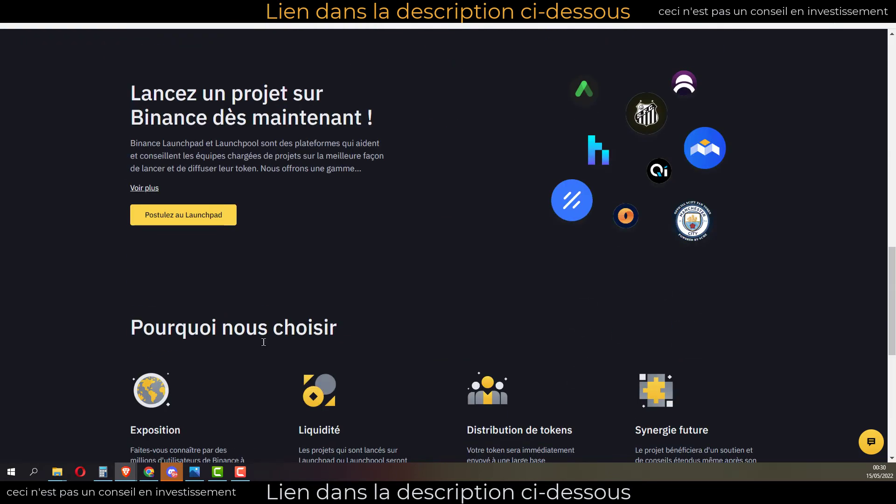
{"action": "scroll", "coordinate": [264, 345], "scroll_direction": "up", "scroll_amount": 15}
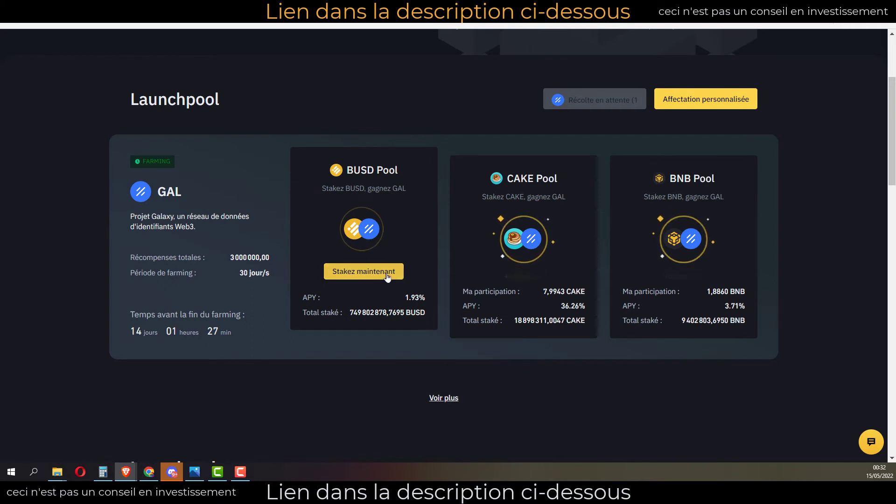
- Open the GAL project's BUSD pool and stake the maximum available amount of 10.752 BUSD
{"action": "left_click", "coordinate": [350, 277]}
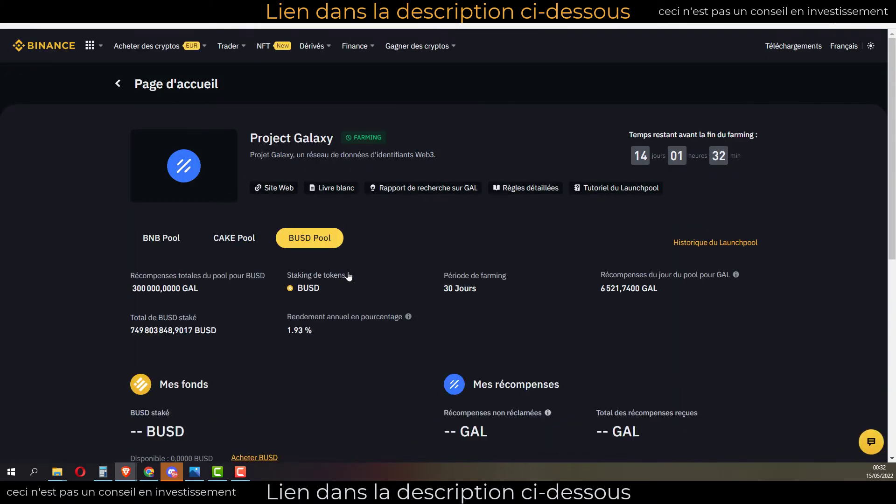
{"action": "scroll", "coordinate": [352, 276], "scroll_direction": "down", "scroll_amount": 3}
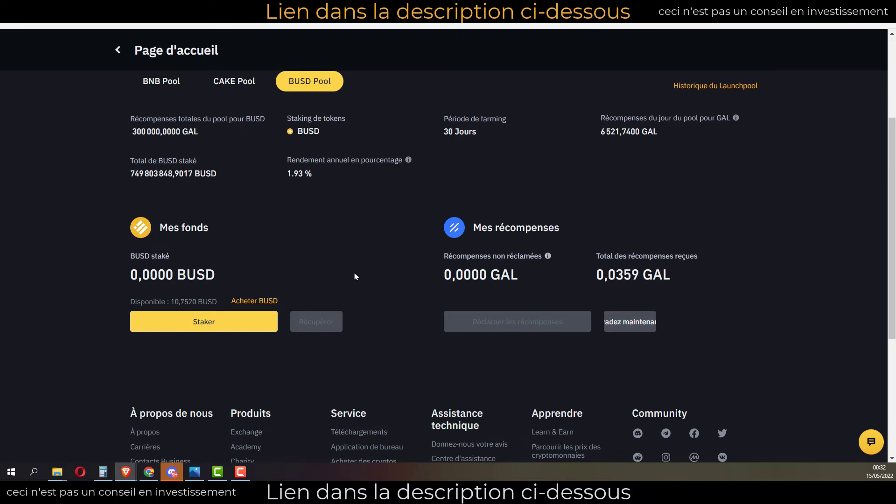
{"action": "scroll", "coordinate": [247, 257], "scroll_direction": "up", "scroll_amount": 3}
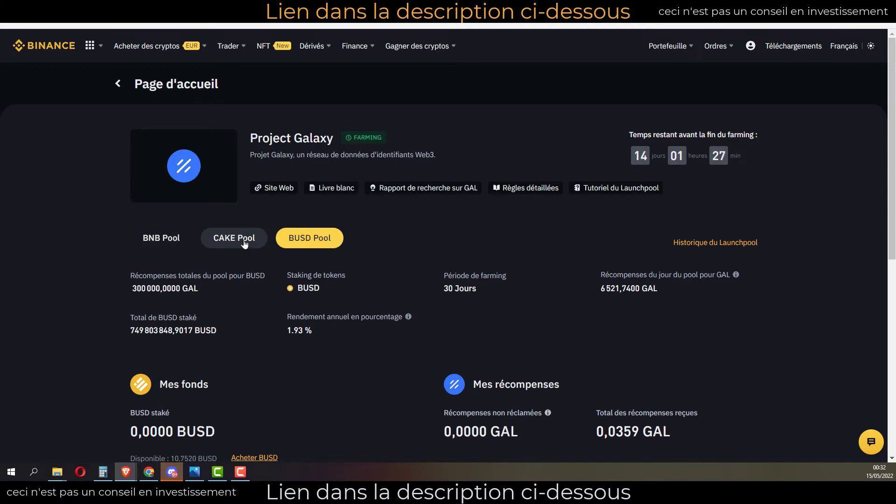
{"action": "scroll", "coordinate": [261, 255], "scroll_direction": "down", "scroll_amount": 3}
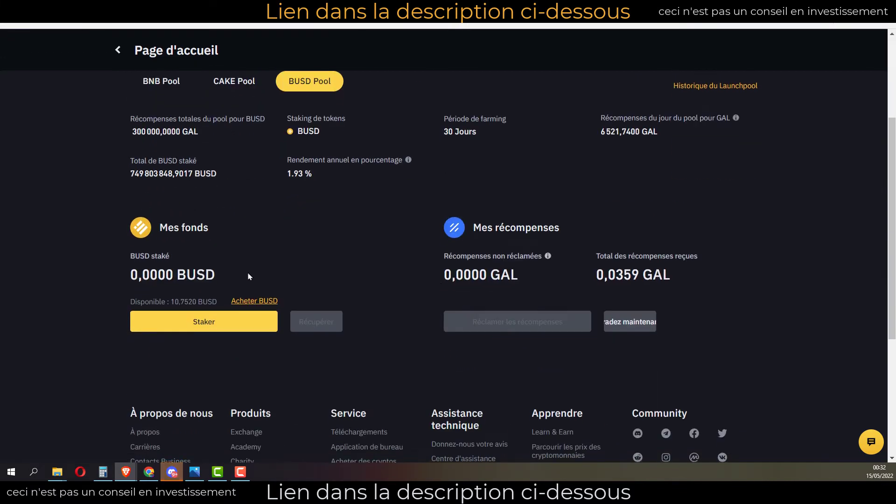
{"action": "left_click", "coordinate": [215, 319]}
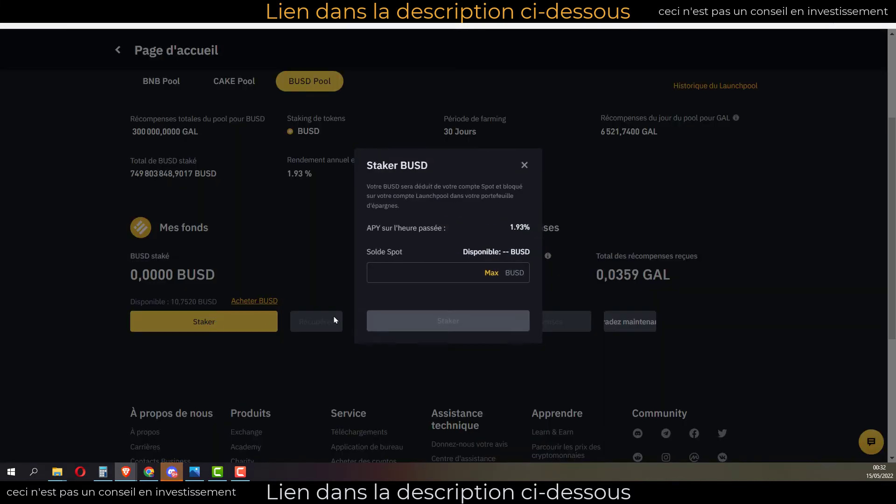
{"action": "left_click", "coordinate": [493, 275]}
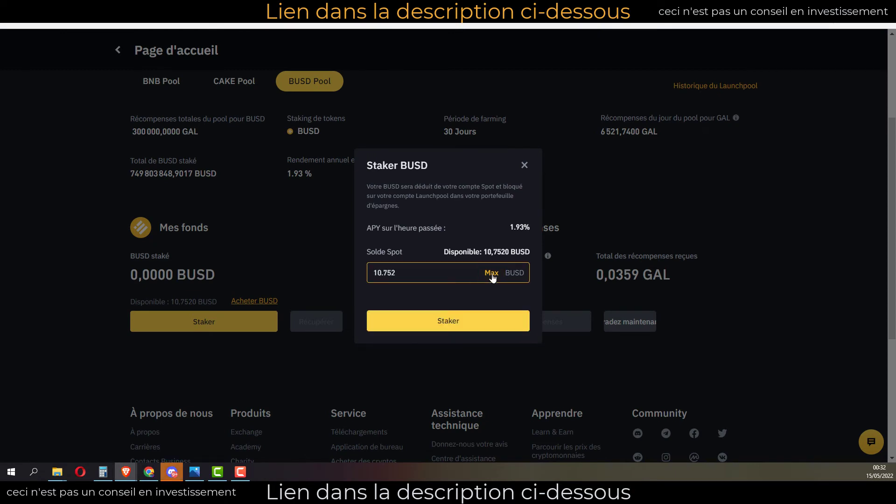
{"action": "left_click", "coordinate": [438, 327]}
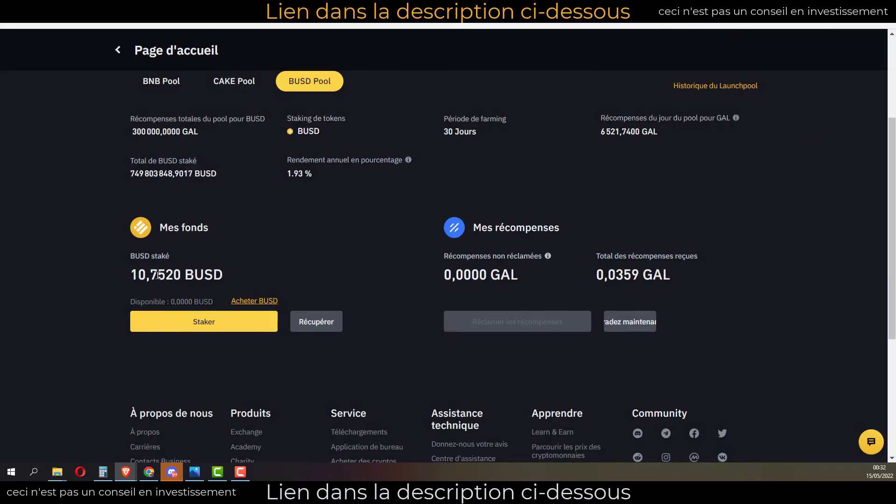
- Return to the launch platform home page and review the GAL Launchpool entry with its BUSD, CAKE and BNB pools
{"action": "scroll", "coordinate": [186, 97], "scroll_direction": "up", "scroll_amount": 3}
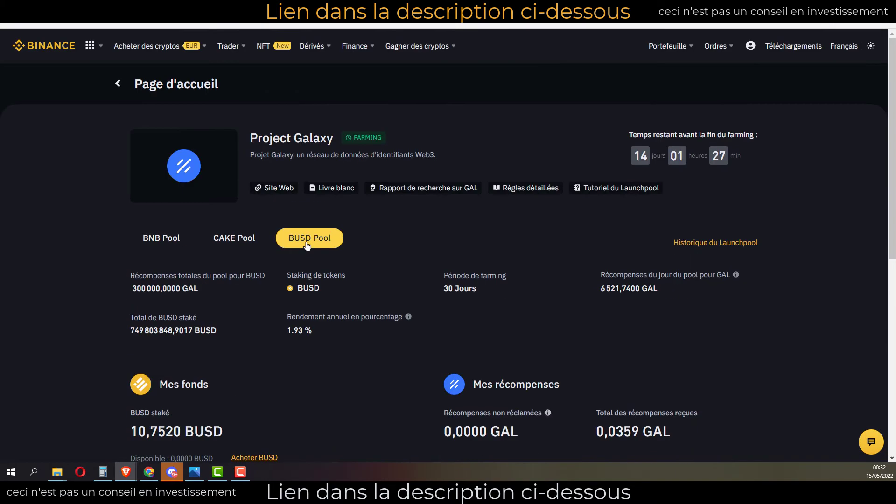
{"action": "left_click", "coordinate": [135, 89]}
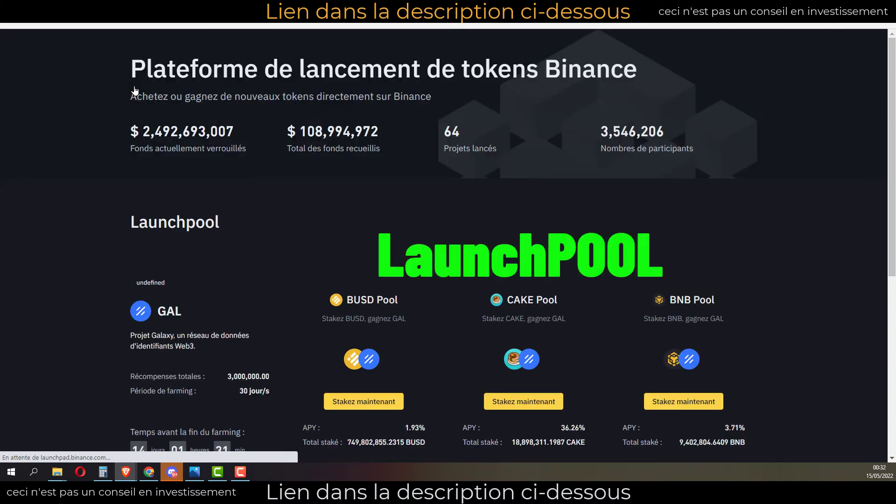
{"action": "scroll", "coordinate": [432, 224], "scroll_direction": "down", "scroll_amount": 3}
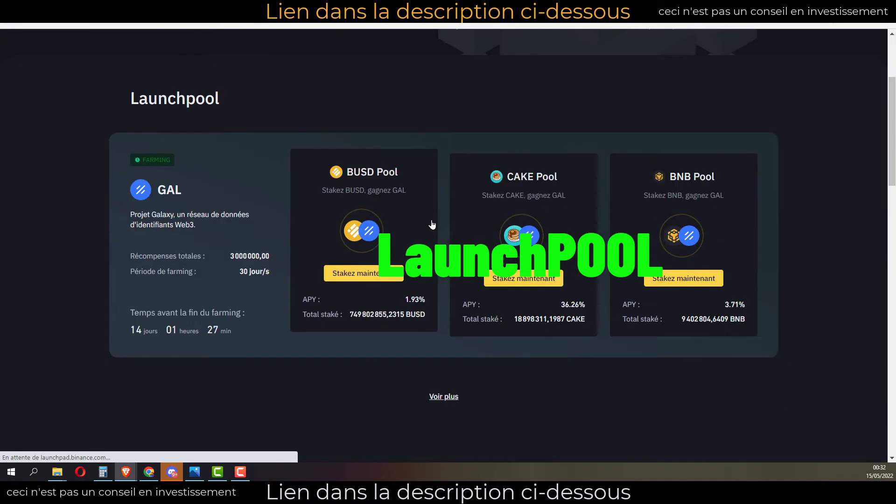
{"action": "scroll", "coordinate": [475, 251], "scroll_direction": "up", "scroll_amount": 1}
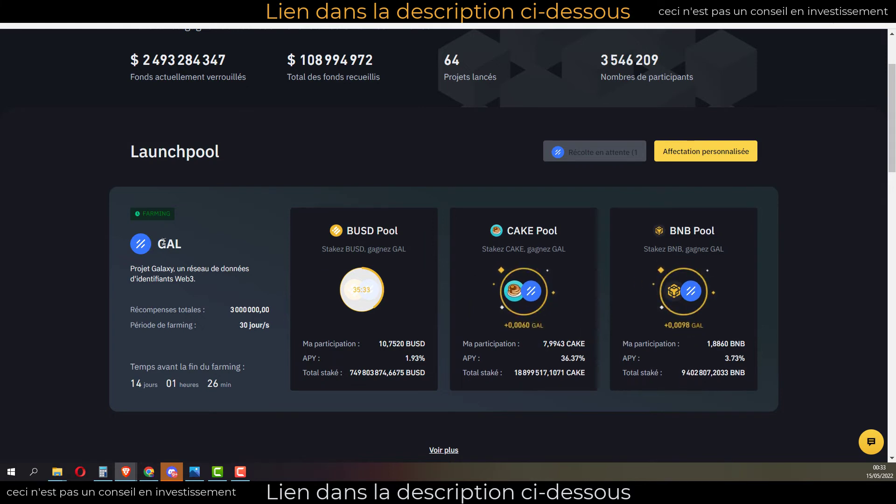
{"action": "left_click_drag", "start_coordinate": [160, 244], "coordinate": [199, 245]}
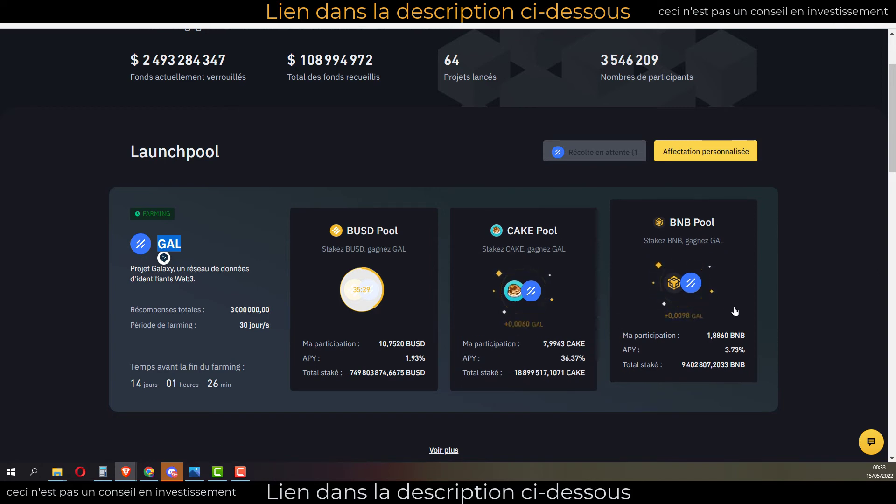
{"action": "left_click", "coordinate": [220, 252]}
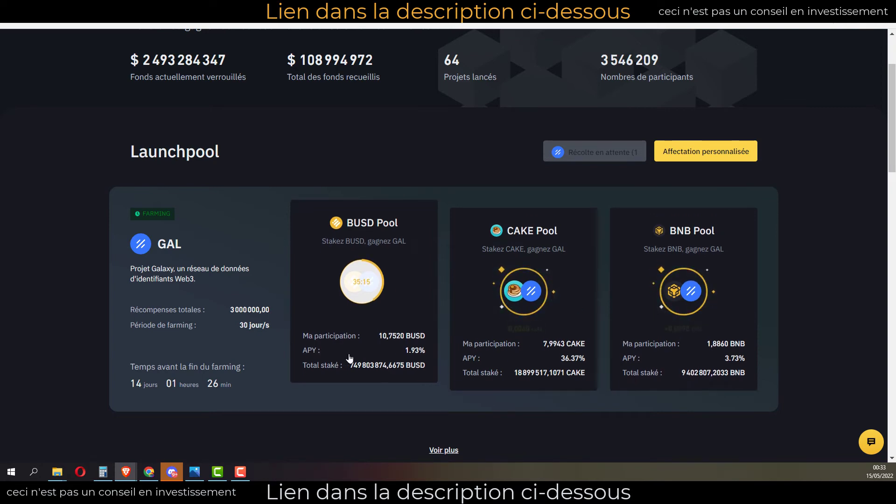
- Open the BNB pool's details and view its BNB redemption form, closing it without redeeming anything
{"action": "left_click", "coordinate": [691, 299]}
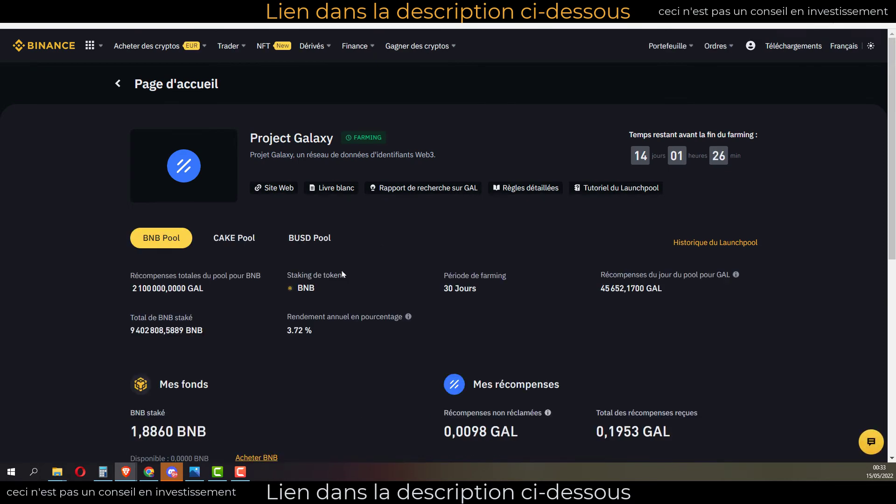
{"action": "scroll", "coordinate": [343, 274], "scroll_direction": "down", "scroll_amount": 3}
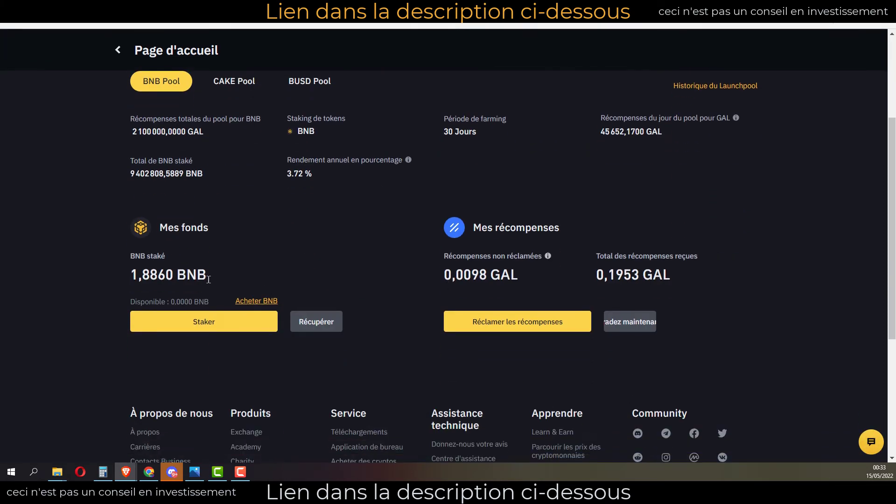
{"action": "left_click", "coordinate": [326, 321]}
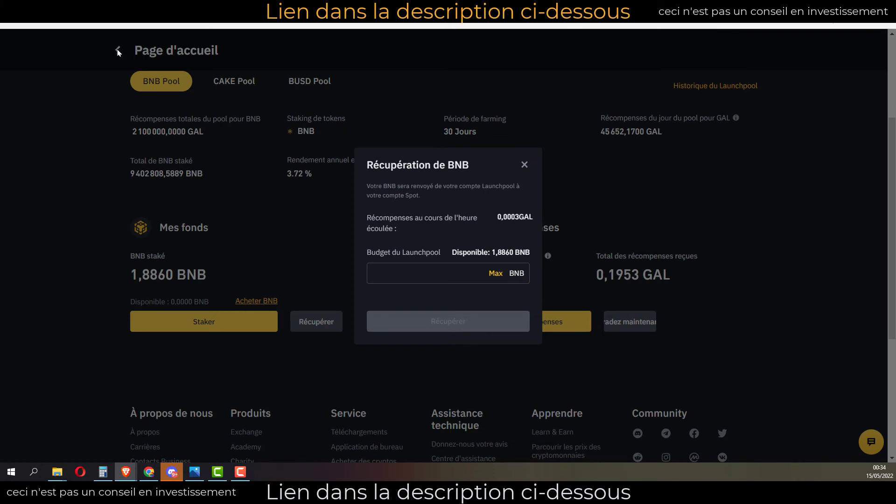
{"action": "left_click", "coordinate": [525, 164]}
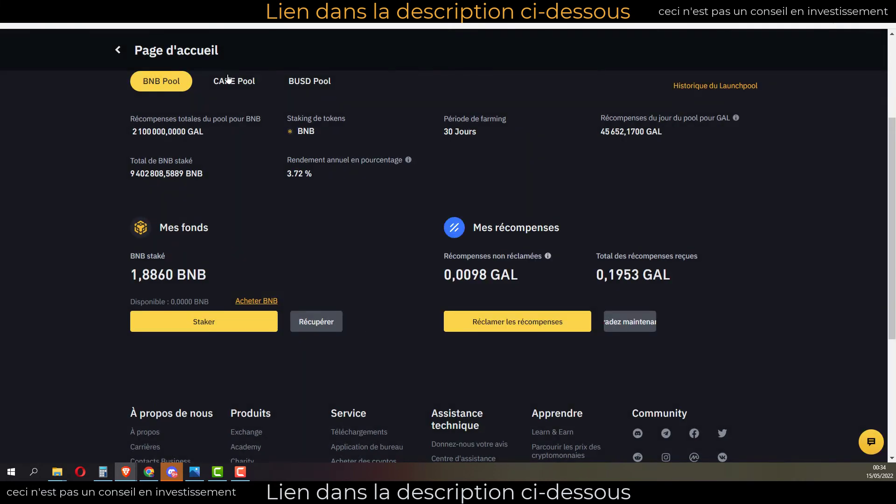
- Return to the Launchpool overview and harvest all pending GAL rewards
{"action": "left_click", "coordinate": [123, 55]}
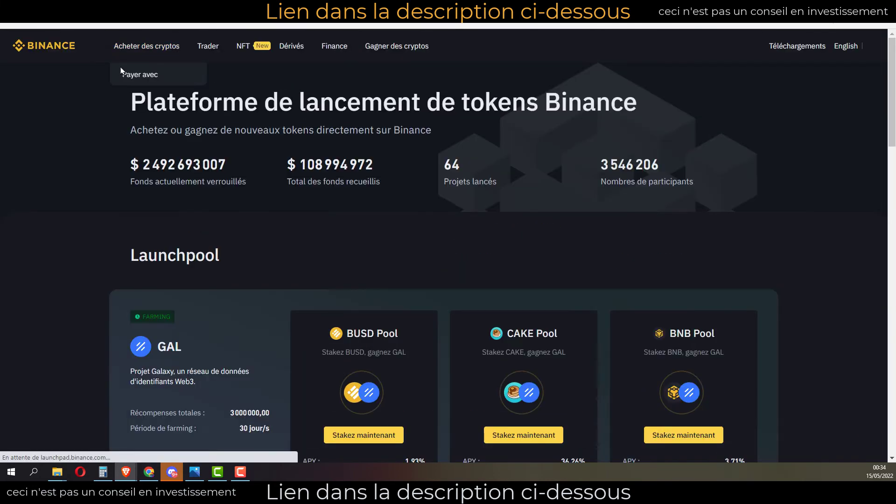
{"action": "scroll", "coordinate": [304, 356], "scroll_direction": "down", "scroll_amount": 3}
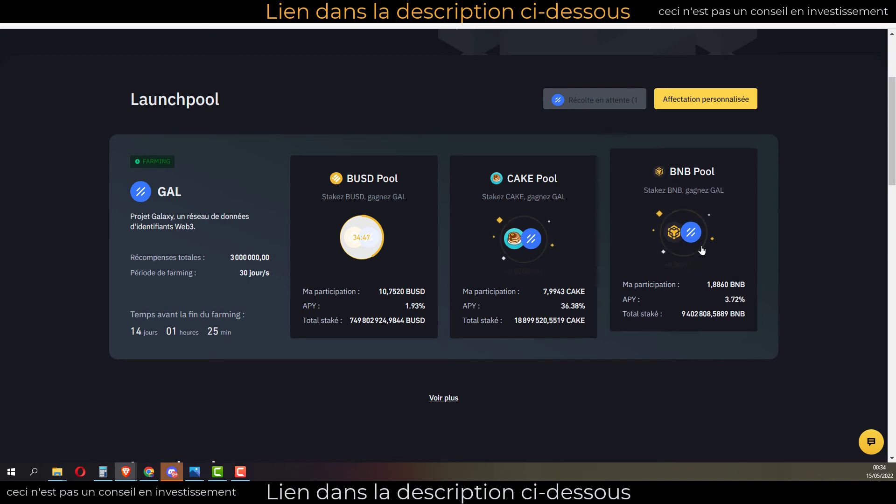
{"action": "scroll", "coordinate": [638, 226], "scroll_direction": "up", "scroll_amount": 3}
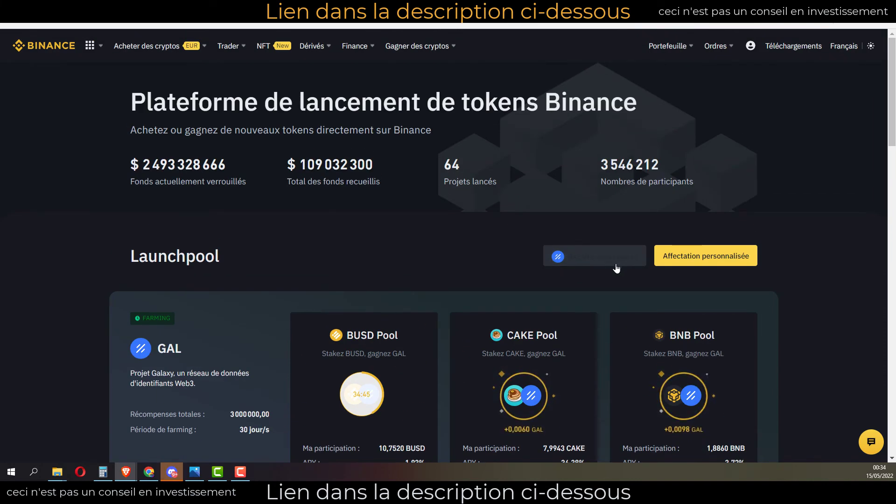
{"action": "scroll", "coordinate": [582, 180], "scroll_direction": "down", "scroll_amount": 2}
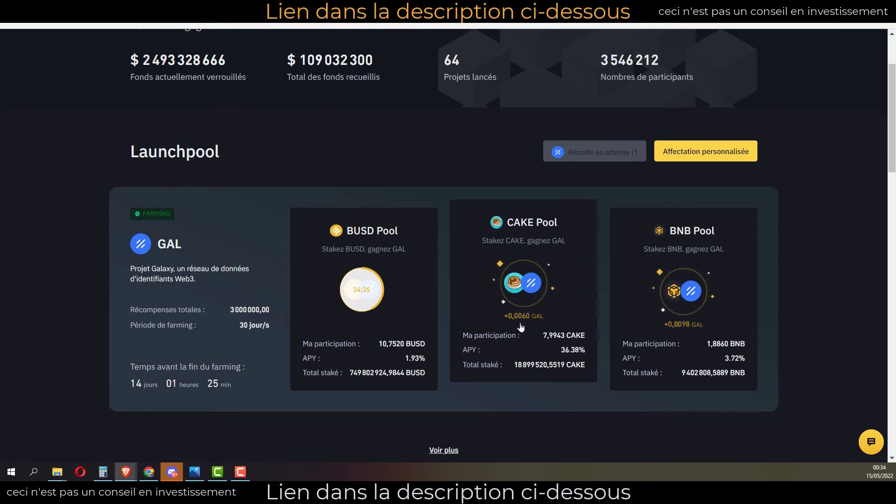
{"action": "left_click", "coordinate": [594, 159]}
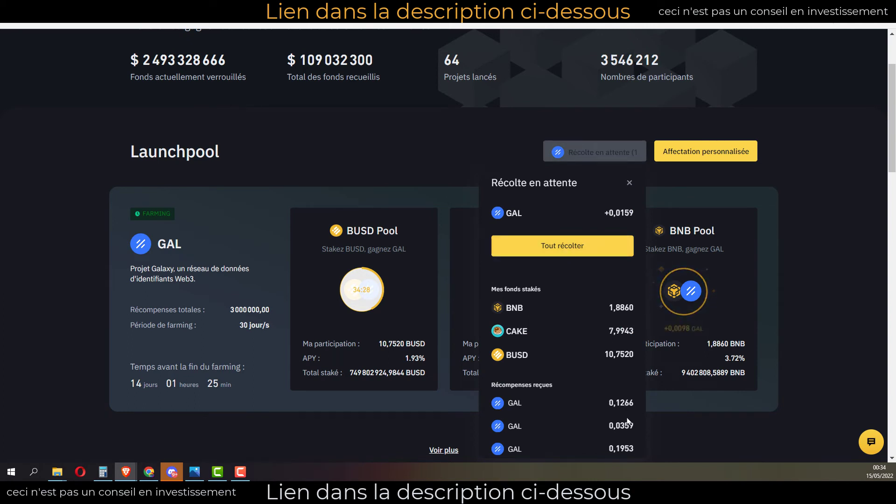
{"action": "left_click", "coordinate": [572, 249]}
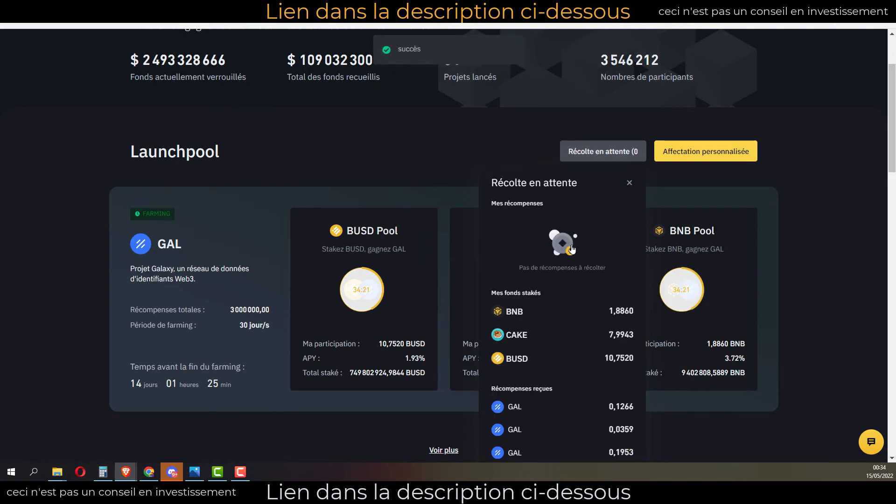
{"action": "left_click", "coordinate": [628, 182]}
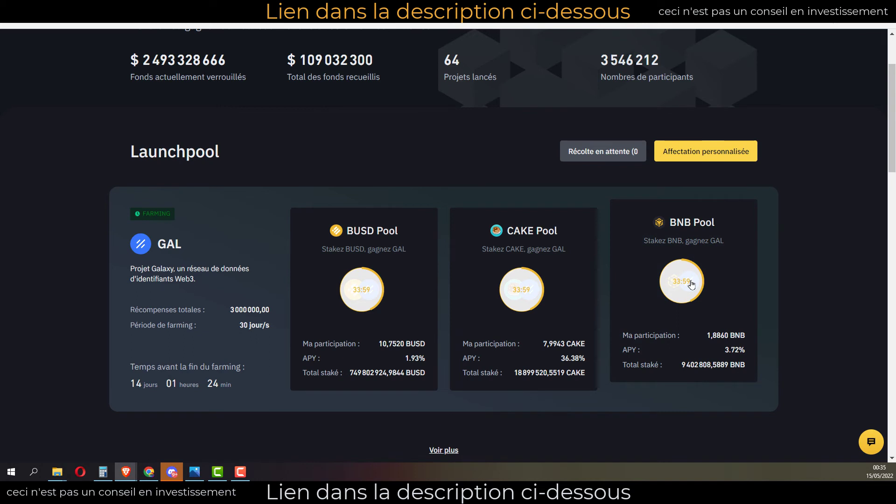
- Open GAL's BUSD pool, redeem the maximum staked amount of 10.752 BUSD, and highlight the available BUSD balance
{"action": "double_click", "coordinate": [353, 279]}
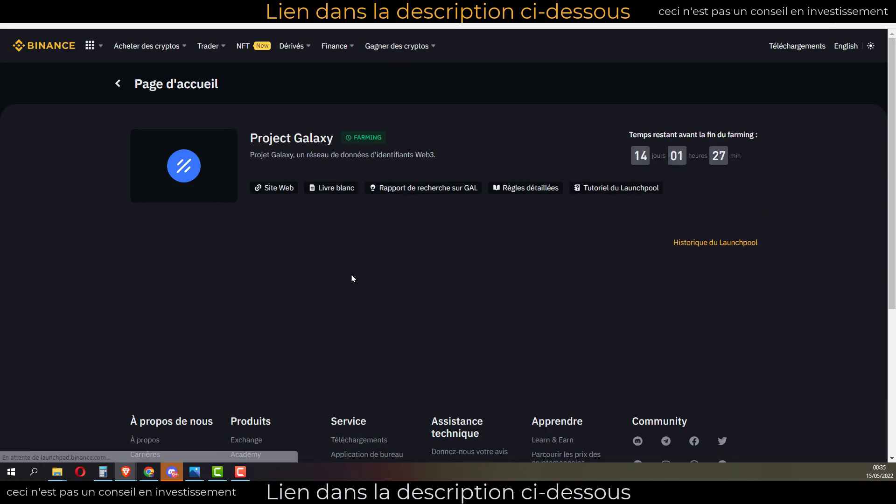
{"action": "scroll", "coordinate": [352, 278], "scroll_direction": "down", "scroll_amount": 3}
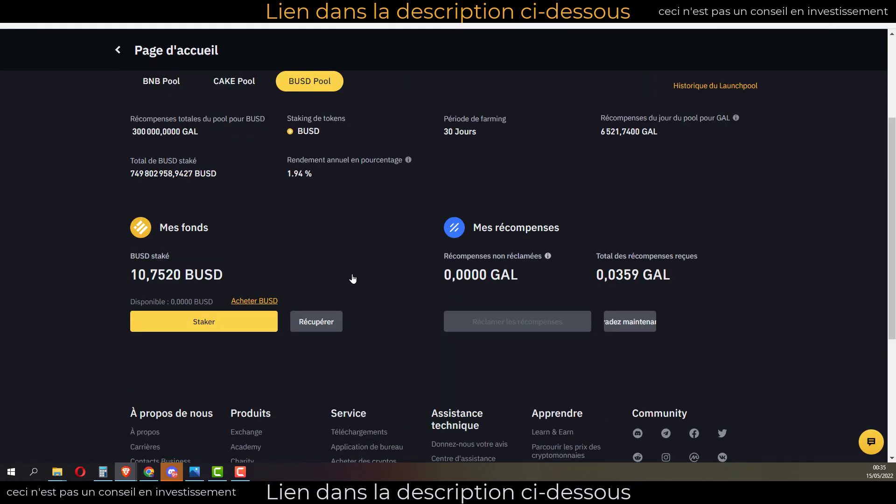
{"action": "left_click", "coordinate": [321, 322]}
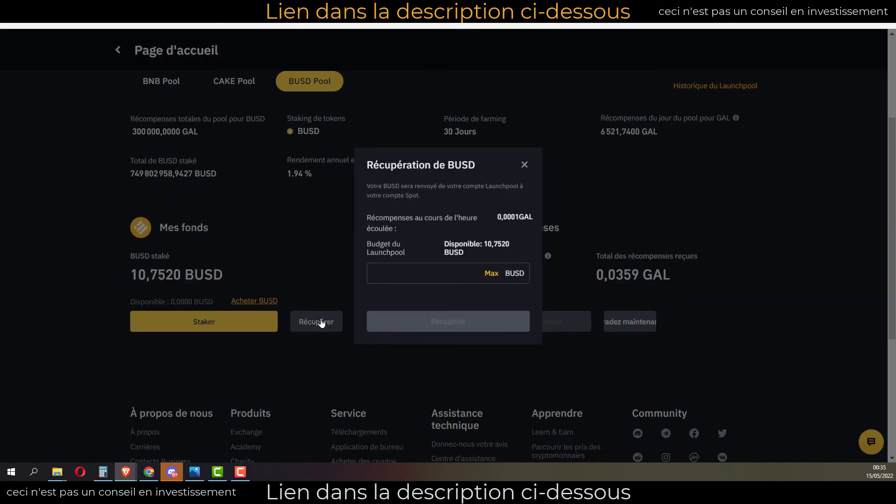
{"action": "left_click", "coordinate": [492, 275]}
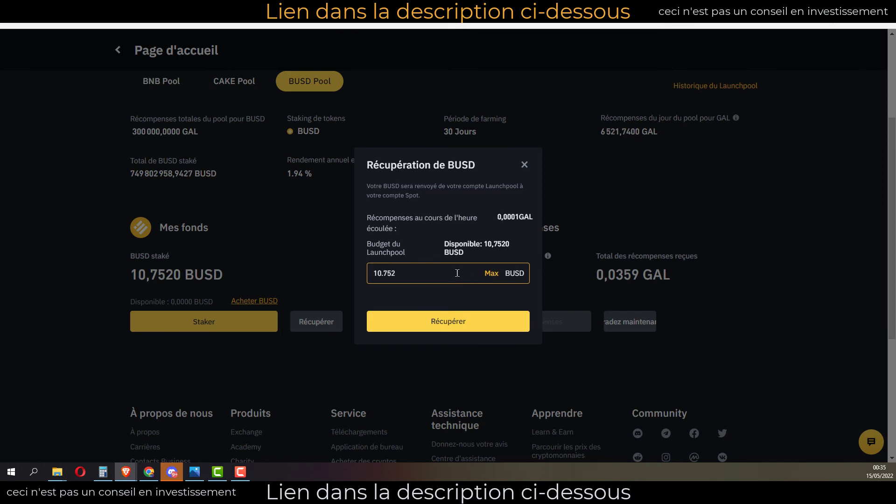
{"action": "left_click", "coordinate": [433, 325]}
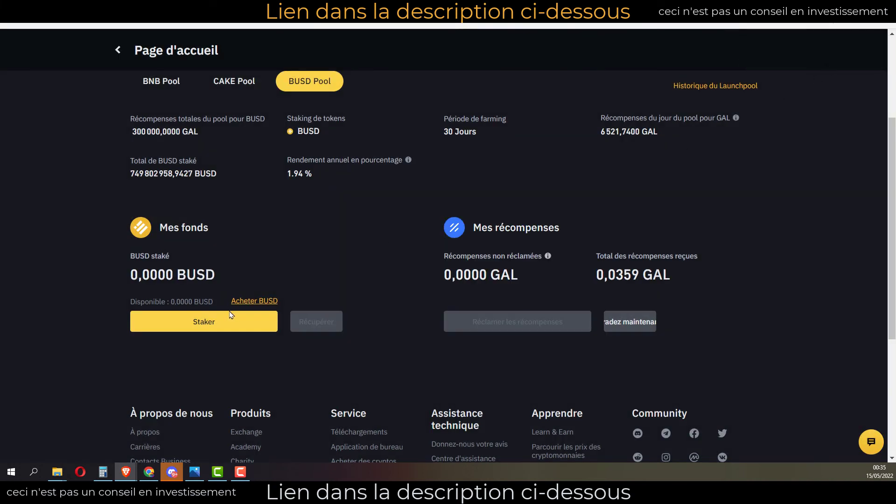
{"action": "left_click_drag", "start_coordinate": [132, 301], "coordinate": [209, 298]}
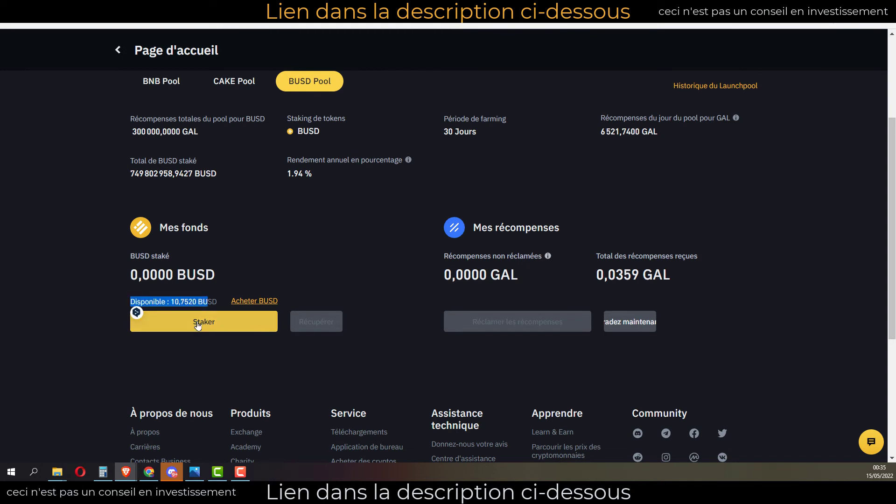
{"action": "double_click", "coordinate": [188, 301]}
- Return to the launch platform home page and review its Launchpool section and the STEPN Launchpad entry
{"action": "scroll", "coordinate": [371, 360], "scroll_direction": "up", "scroll_amount": 3}
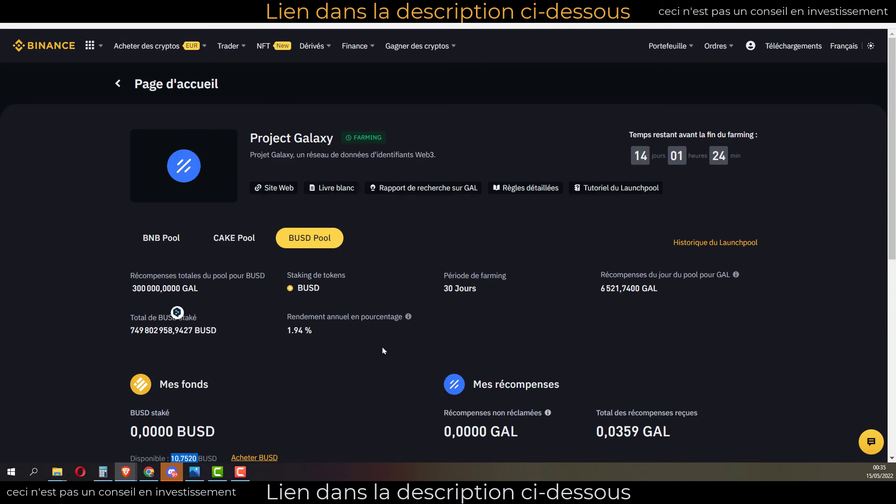
{"action": "left_click", "coordinate": [118, 85]}
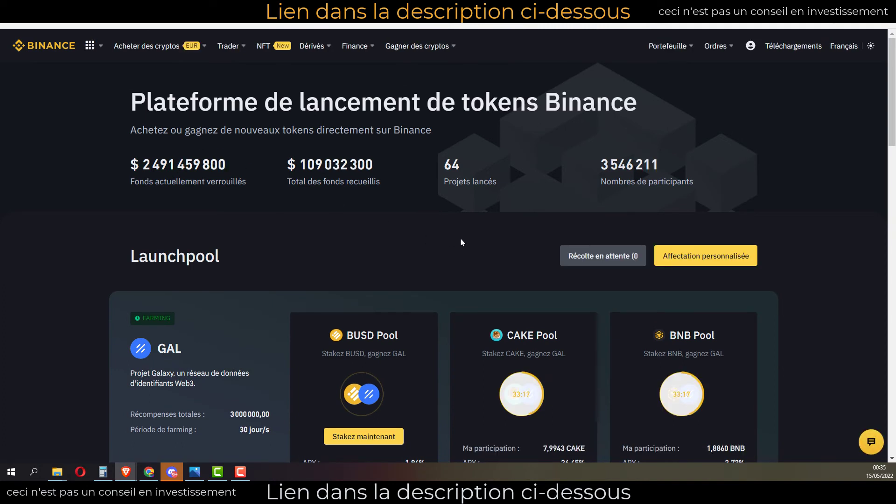
{"action": "scroll", "coordinate": [461, 242], "scroll_direction": "down", "scroll_amount": 4}
{"action": "scroll", "coordinate": [551, 280], "scroll_direction": "down", "scroll_amount": 8}
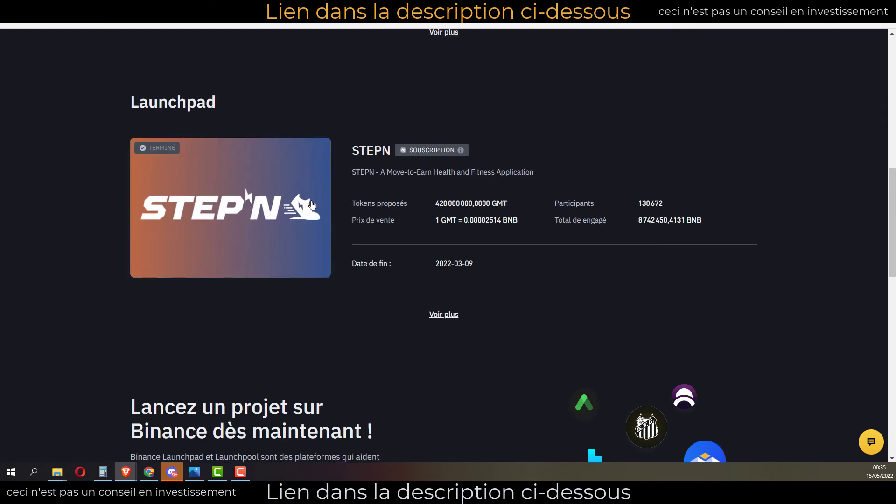
{"action": "scroll", "coordinate": [334, 210], "scroll_direction": "up", "scroll_amount": 1}
{"action": "scroll", "coordinate": [335, 212], "scroll_direction": "up", "scroll_amount": 7}
{"action": "scroll", "coordinate": [344, 296], "scroll_direction": "down", "scroll_amount": 3}
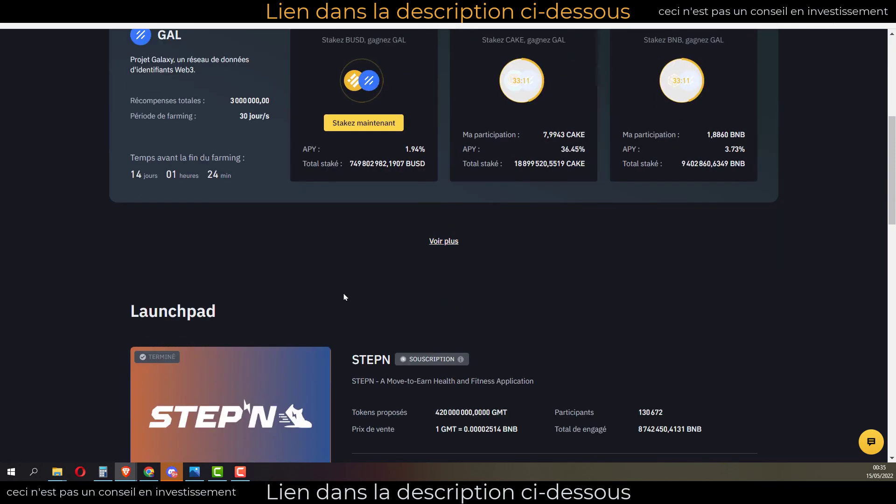
{"action": "scroll", "coordinate": [344, 297], "scroll_direction": "up", "scroll_amount": 4}
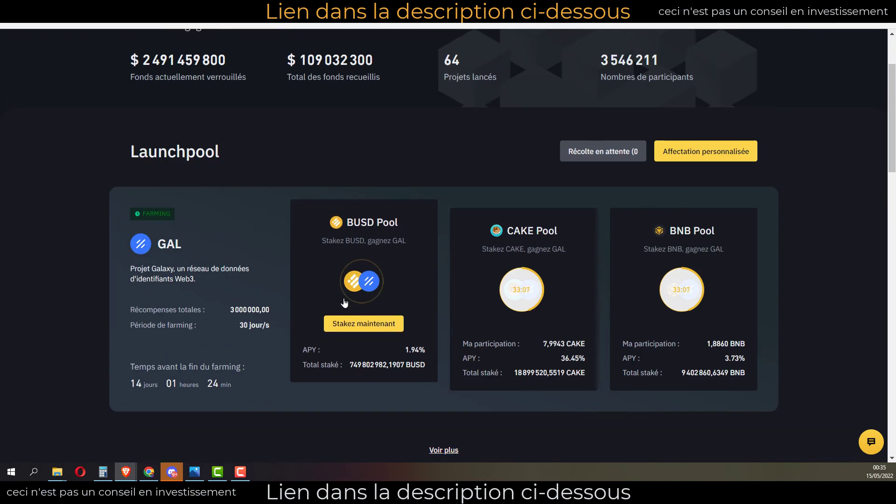
{"action": "scroll", "coordinate": [316, 282], "scroll_direction": "down", "scroll_amount": 4}
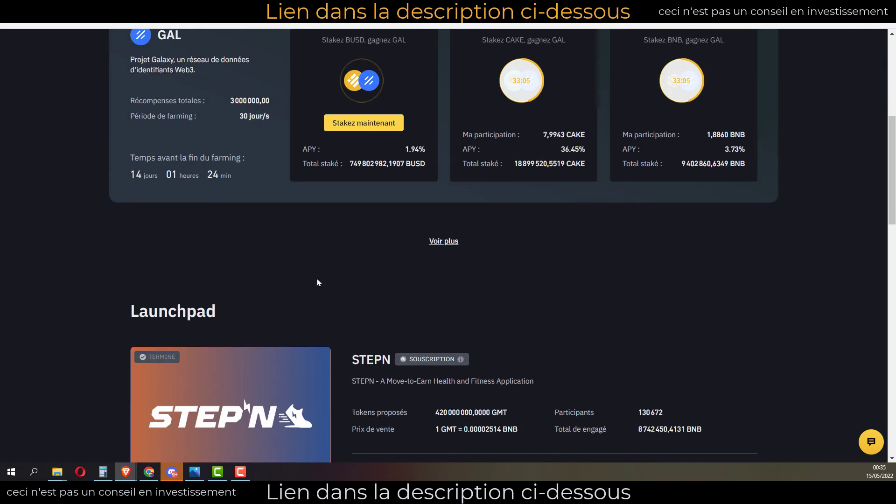
- Open the full list of Launchpool projects and examine the finished ANC, HIGH, MC and SANTOS pools
{"action": "left_click", "coordinate": [445, 245]}
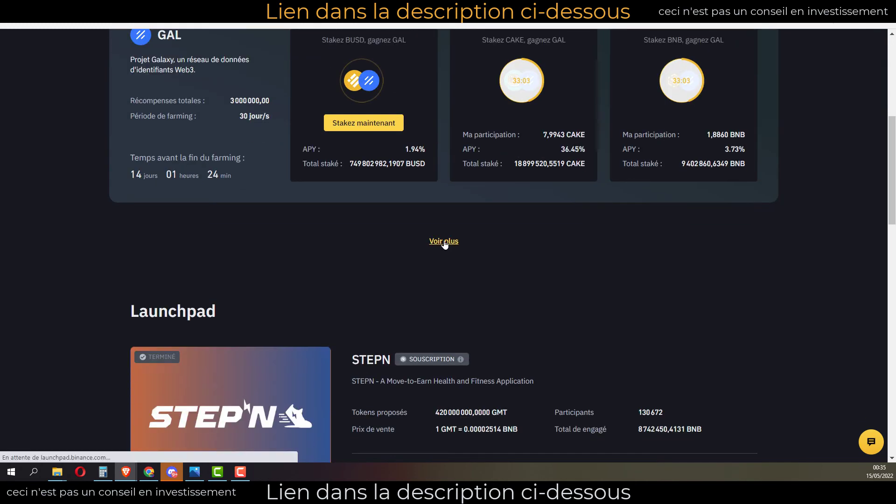
{"action": "scroll", "coordinate": [445, 245], "scroll_direction": "down", "scroll_amount": 3}
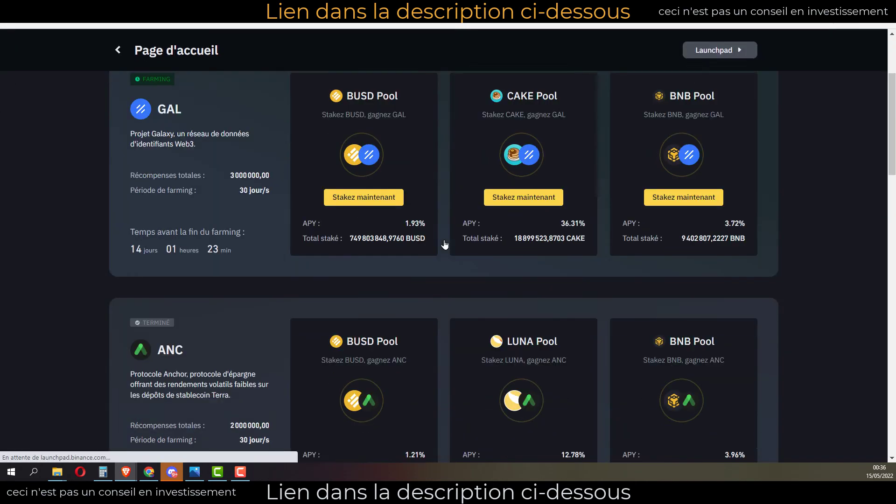
{"action": "scroll", "coordinate": [444, 244], "scroll_direction": "down", "scroll_amount": 1}
{"action": "scroll", "coordinate": [442, 243], "scroll_direction": "down", "scroll_amount": 2}
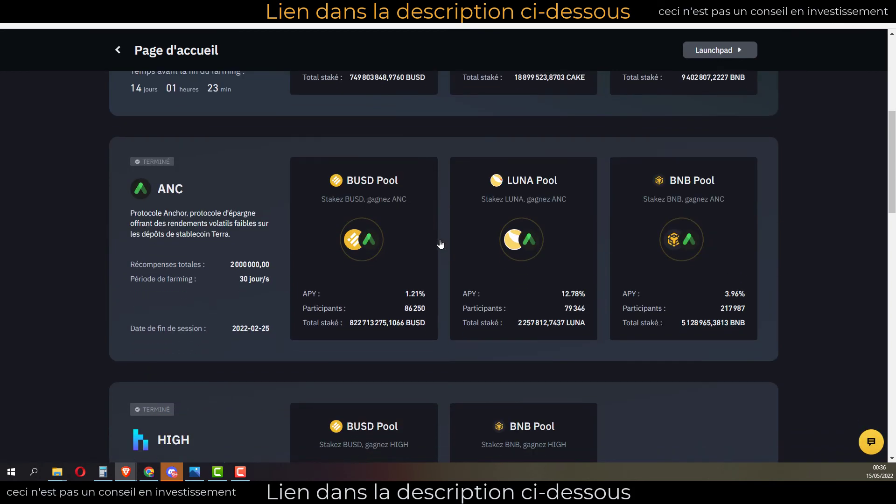
{"action": "scroll", "coordinate": [191, 224], "scroll_direction": "down", "scroll_amount": 2}
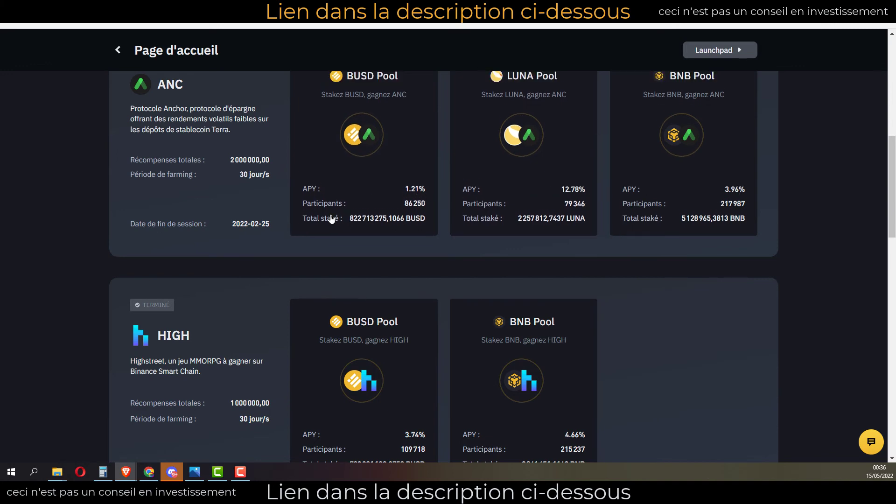
{"action": "scroll", "coordinate": [279, 200], "scroll_direction": "down", "scroll_amount": 3}
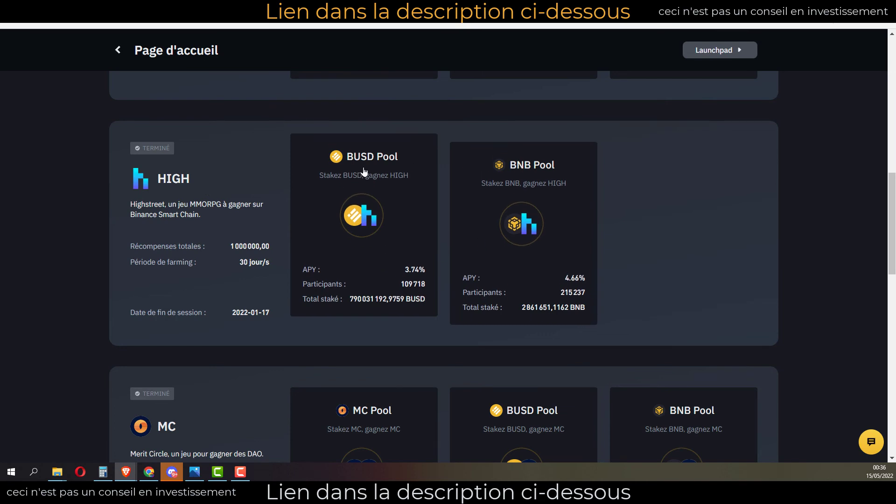
{"action": "scroll", "coordinate": [272, 226], "scroll_direction": "down", "scroll_amount": 3}
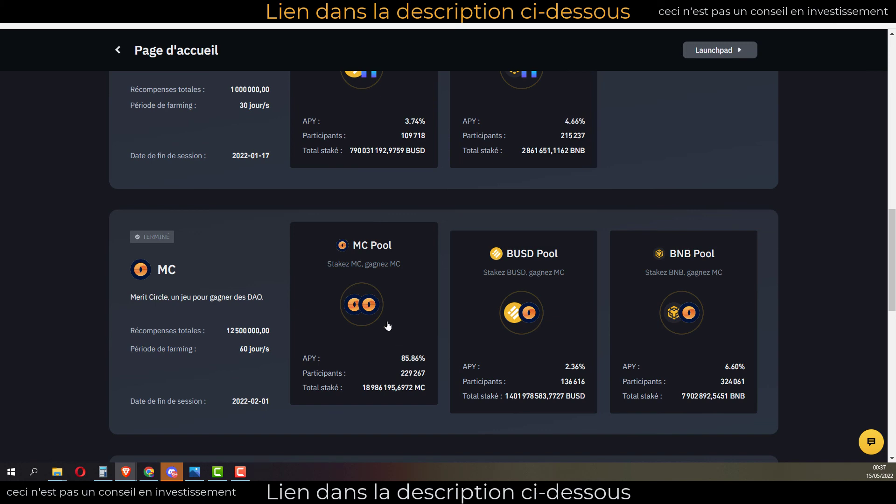
{"action": "scroll", "coordinate": [387, 326], "scroll_direction": "down", "scroll_amount": 4}
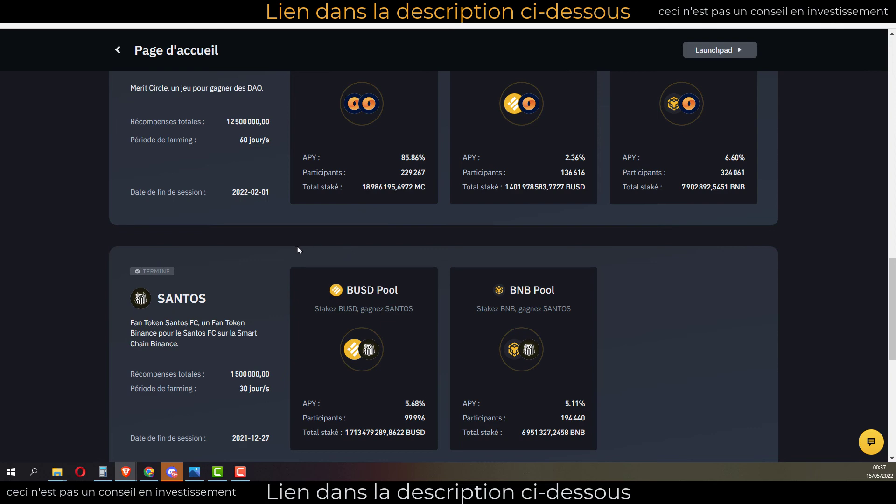
{"action": "scroll", "coordinate": [298, 250], "scroll_direction": "down", "scroll_amount": 3}
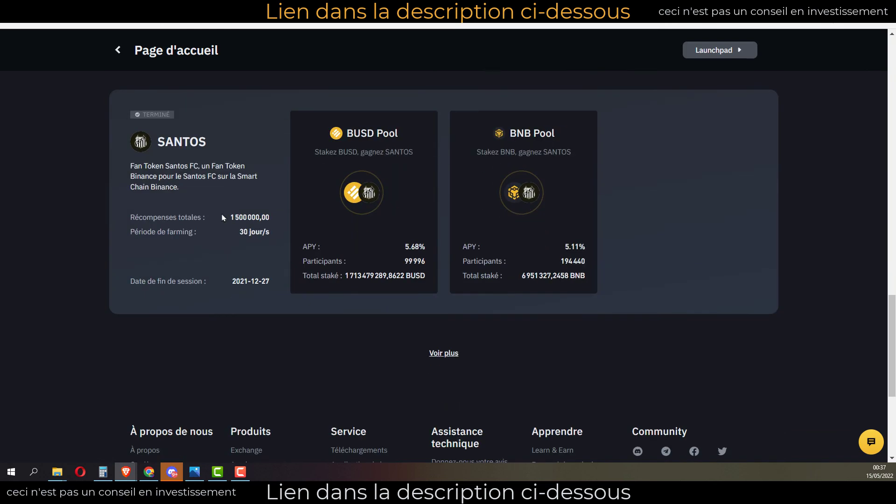
- Load more past Launchpool projects, examine the entries from SANTOS and QI through CITY, DAR and MBOX, and return to the GAL entry
{"action": "left_click", "coordinate": [445, 356]}
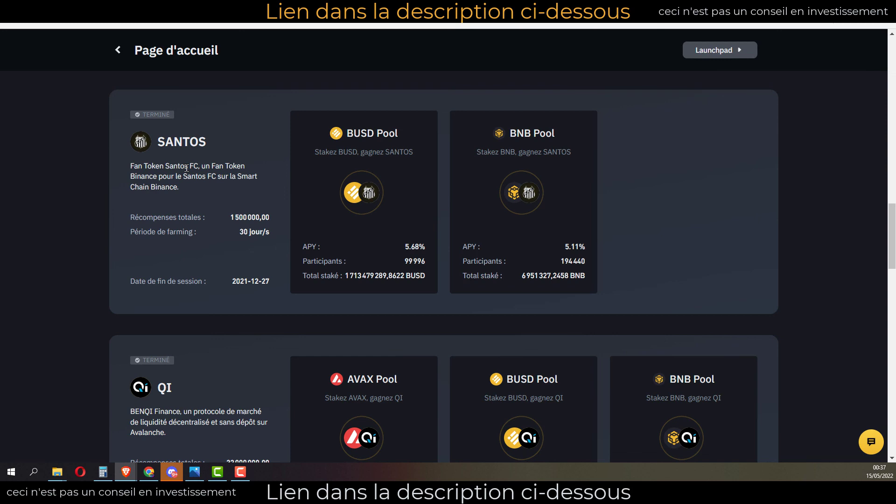
{"action": "scroll", "coordinate": [275, 215], "scroll_direction": "down", "scroll_amount": 4}
{"action": "scroll", "coordinate": [275, 215], "scroll_direction": "down", "scroll_amount": 3}
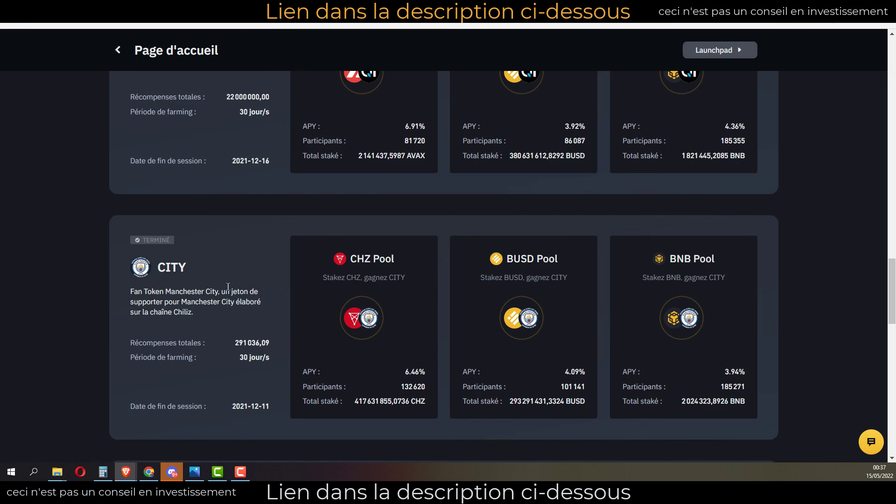
{"action": "scroll", "coordinate": [233, 291], "scroll_direction": "up", "scroll_amount": 5}
{"action": "scroll", "coordinate": [221, 280], "scroll_direction": "up", "scroll_amount": 4}
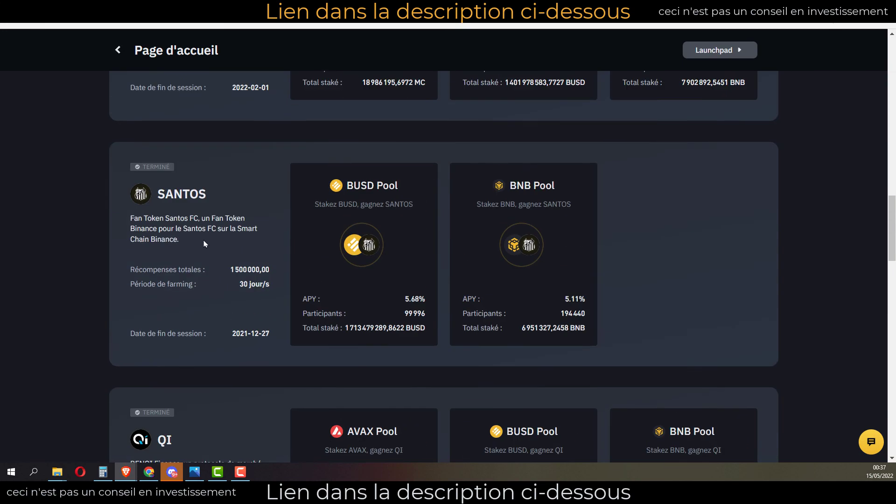
{"action": "scroll", "coordinate": [200, 259], "scroll_direction": "down", "scroll_amount": 4}
{"action": "scroll", "coordinate": [200, 259], "scroll_direction": "up", "scroll_amount": 3}
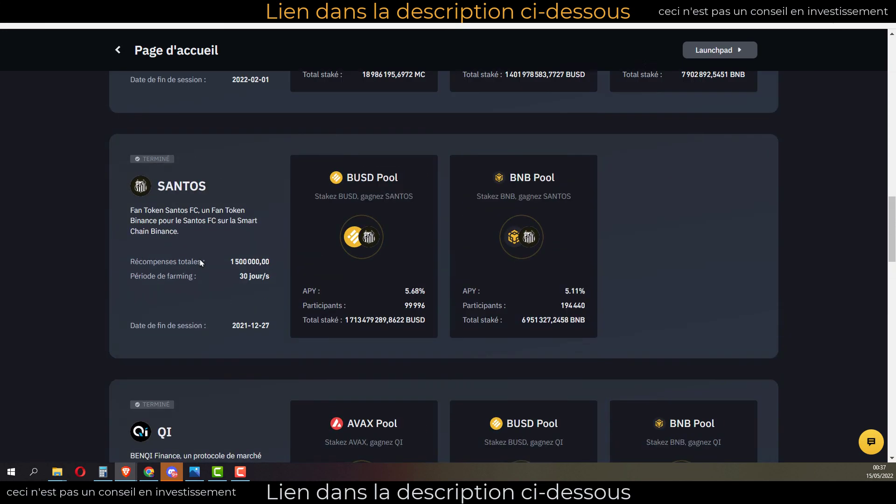
{"action": "scroll", "coordinate": [205, 252], "scroll_direction": "down", "scroll_amount": 5}
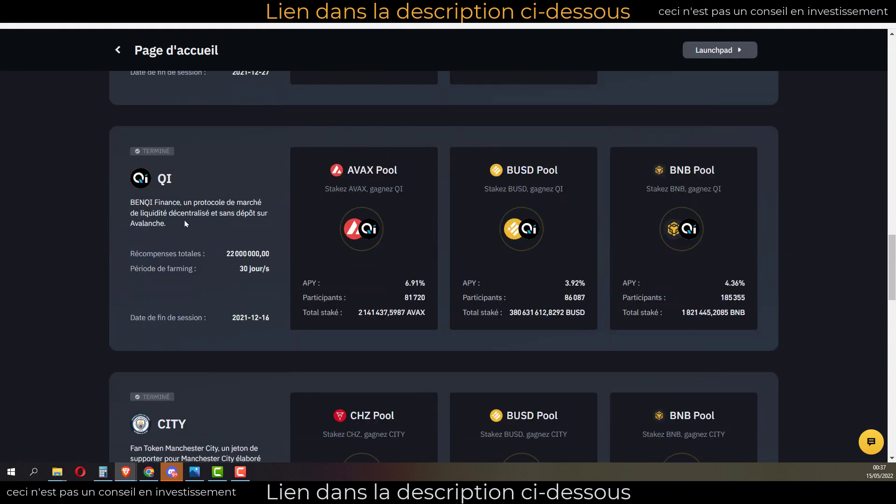
{"action": "scroll", "coordinate": [222, 222], "scroll_direction": "down", "scroll_amount": 11}
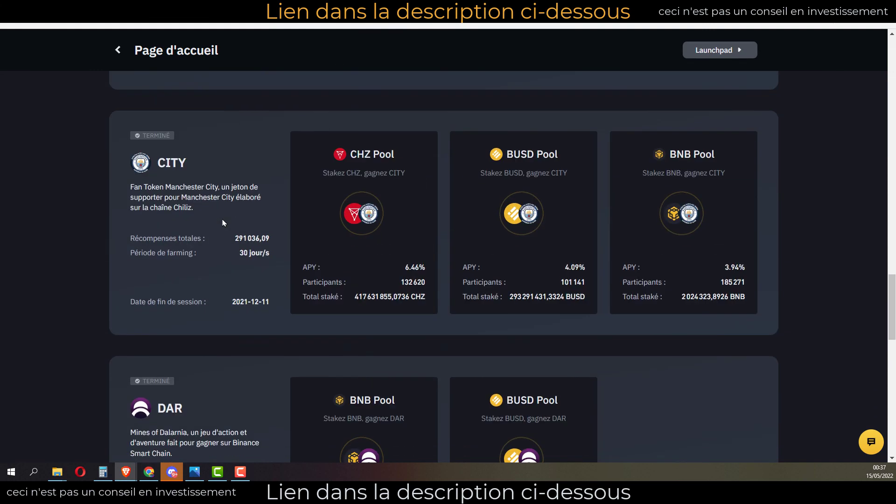
{"action": "scroll", "coordinate": [227, 234], "scroll_direction": "down", "scroll_amount": 3}
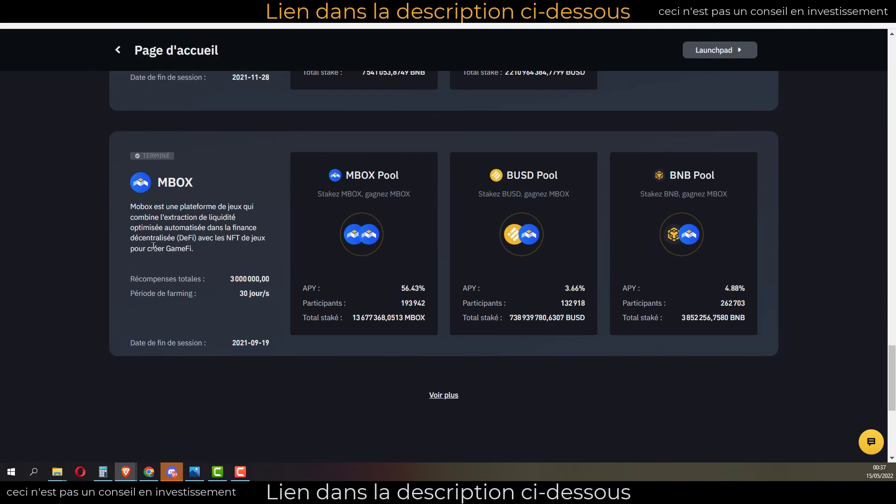
{"action": "scroll", "coordinate": [208, 263], "scroll_direction": "up", "scroll_amount": 4}
{"action": "scroll", "coordinate": [208, 264], "scroll_direction": "up", "scroll_amount": 5}
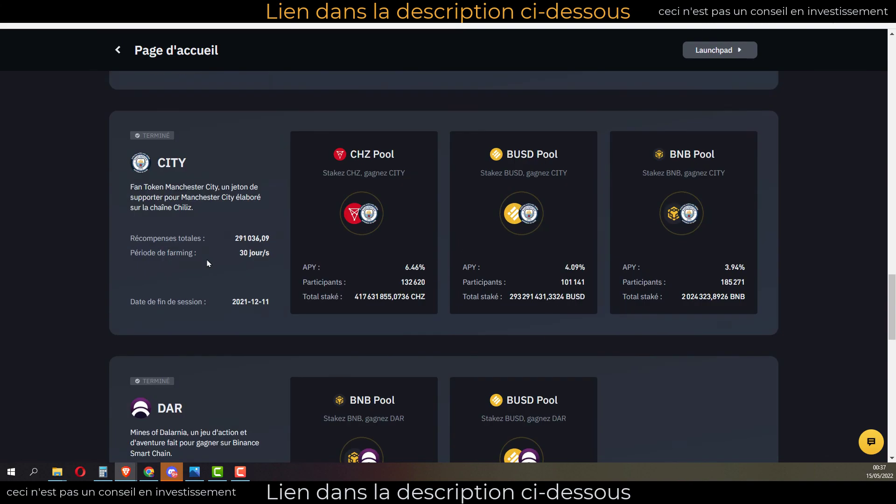
{"action": "scroll", "coordinate": [208, 264], "scroll_direction": "up", "scroll_amount": 20}
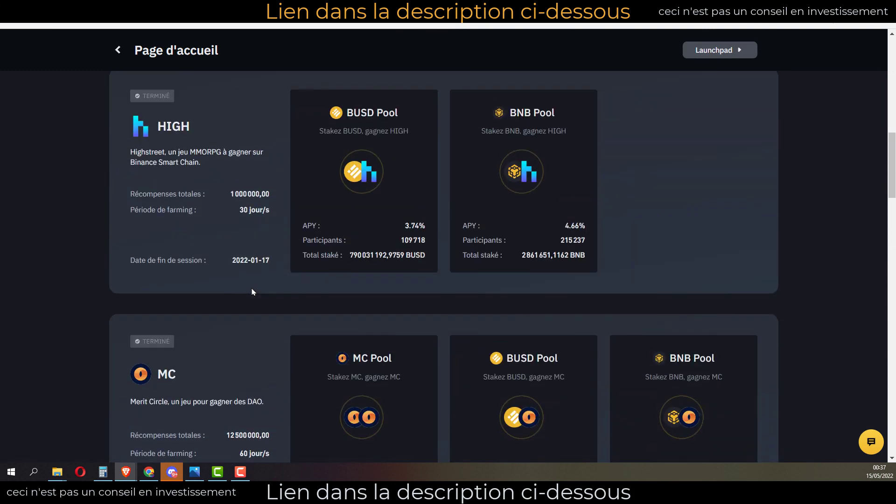
{"action": "scroll", "coordinate": [253, 292], "scroll_direction": "up", "scroll_amount": 6}
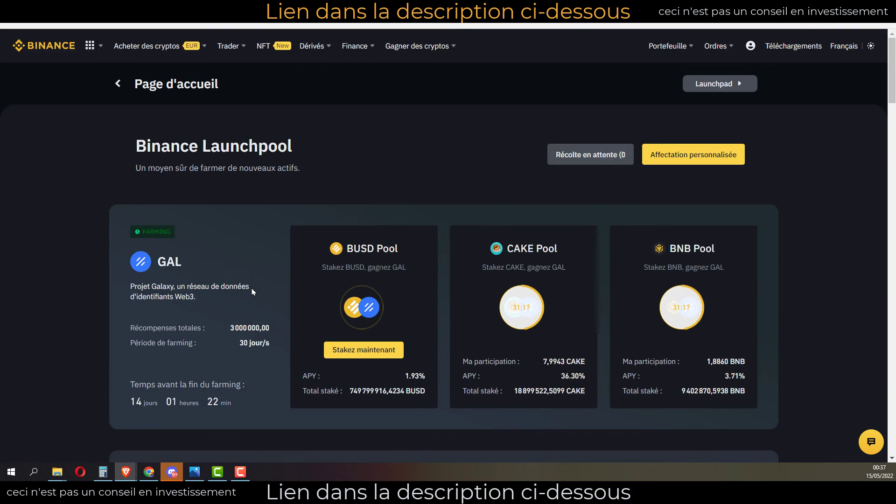